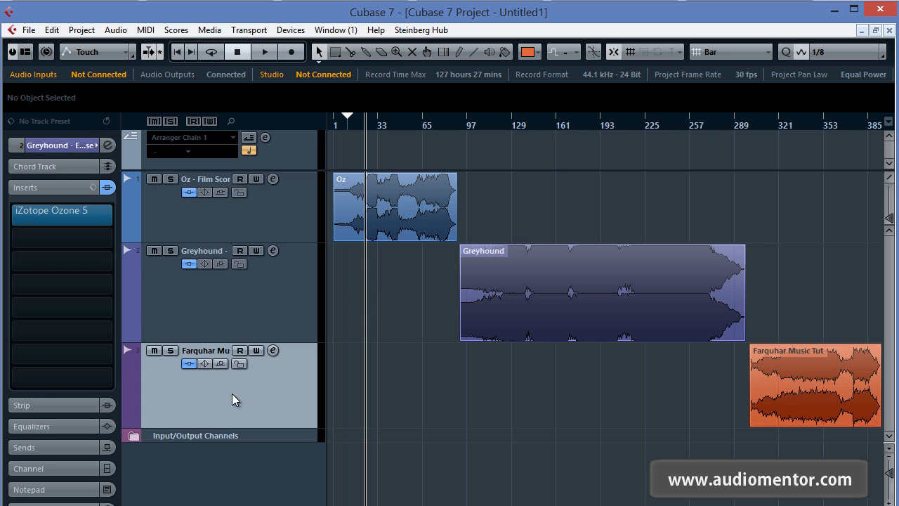
# Step: Open the iZotope Ozone 5 insert on the Oz - Film Score track and arrange its window so the Oz waveform stays visible
pyautogui.click(240, 224)
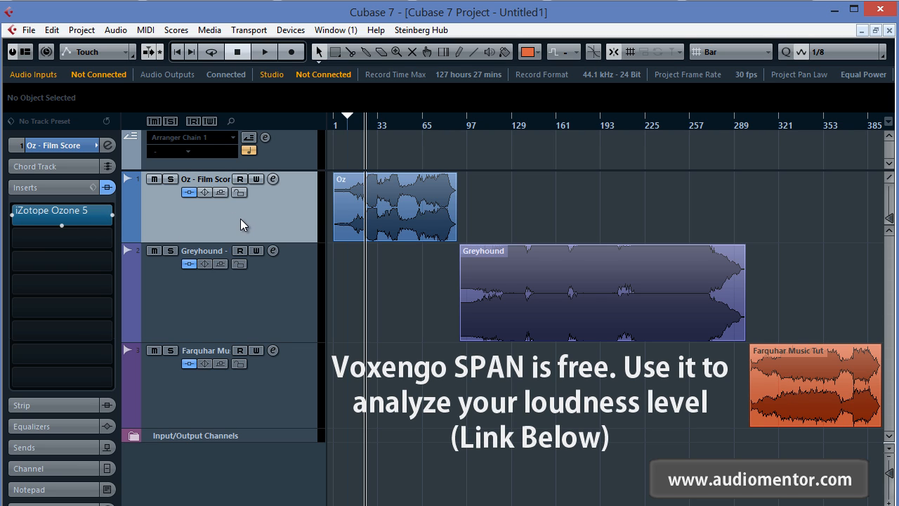
pyautogui.click(67, 217)
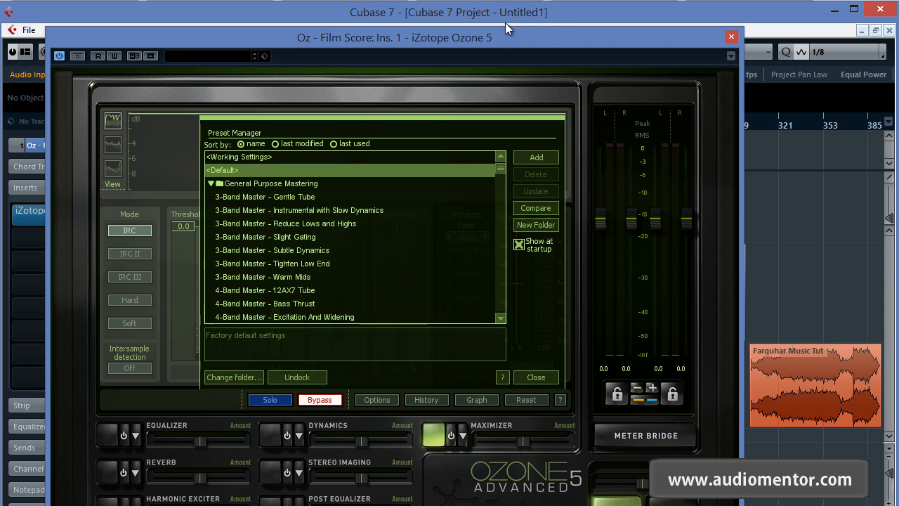
pyautogui.moveTo(505, 23); pyautogui.dragTo(164, 20)
pyautogui.scroll(7, 561, 232)
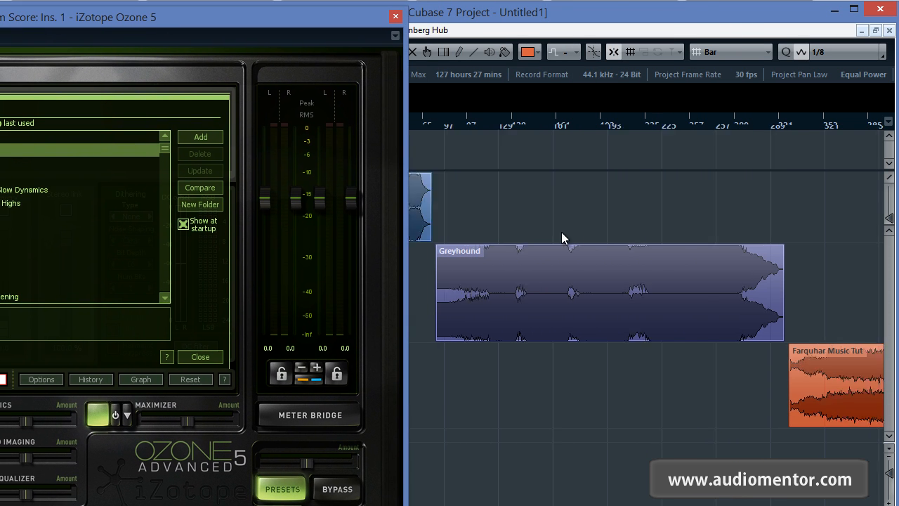
pyautogui.scroll(-7, 513, 211)
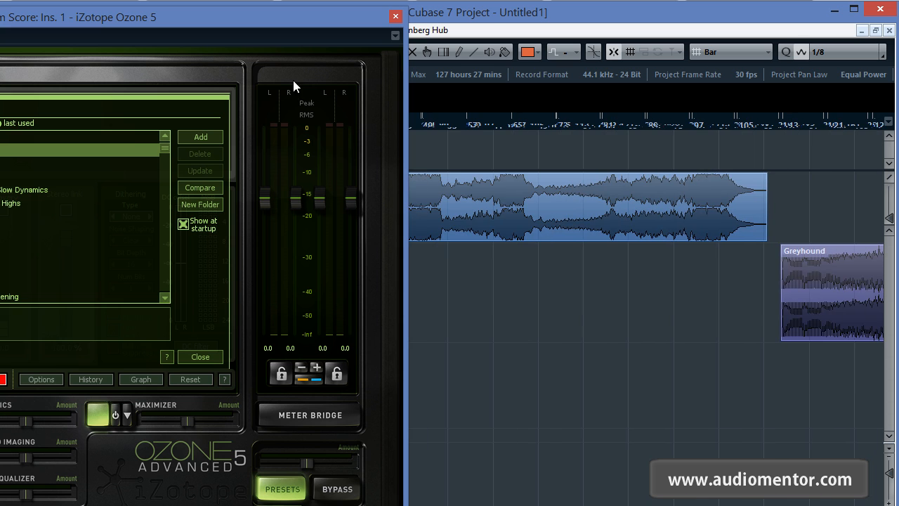
pyautogui.moveTo(271, 15); pyautogui.dragTo(381, 15)
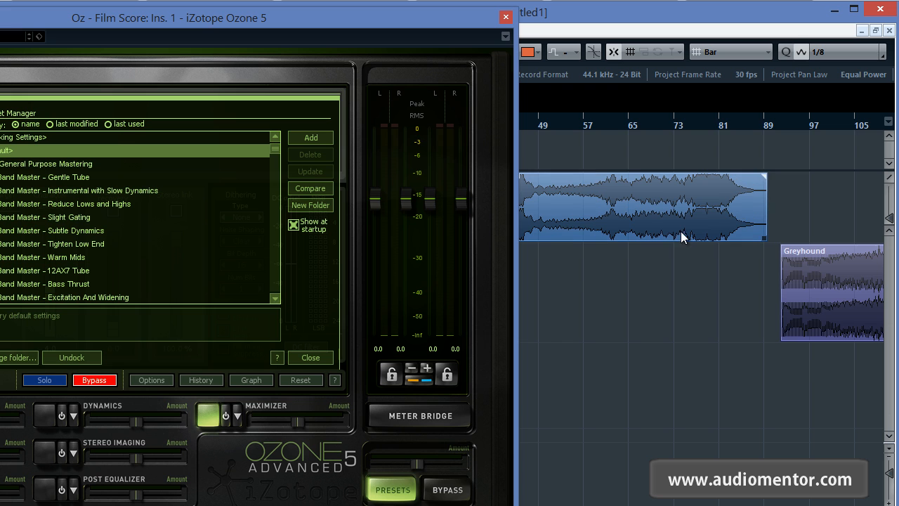
pyautogui.moveTo(611, 150); pyautogui.dragTo(727, 153)
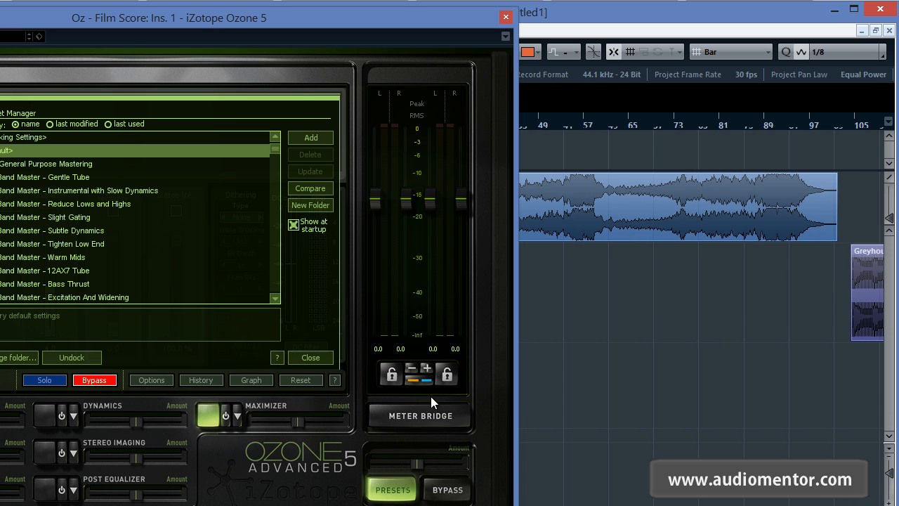
# Step: Show Ozone's Meter Bridge beside the timeline and play the Oz clip from around bar 41 to measure its loudness
pyautogui.click(421, 415)
pyautogui.moveTo(379, 74); pyautogui.dragTo(219, 58)
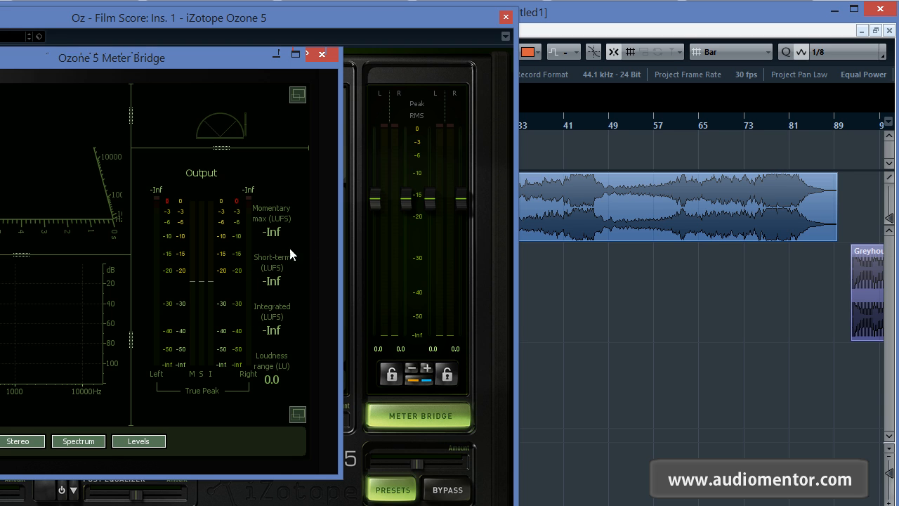
pyautogui.click(565, 124)
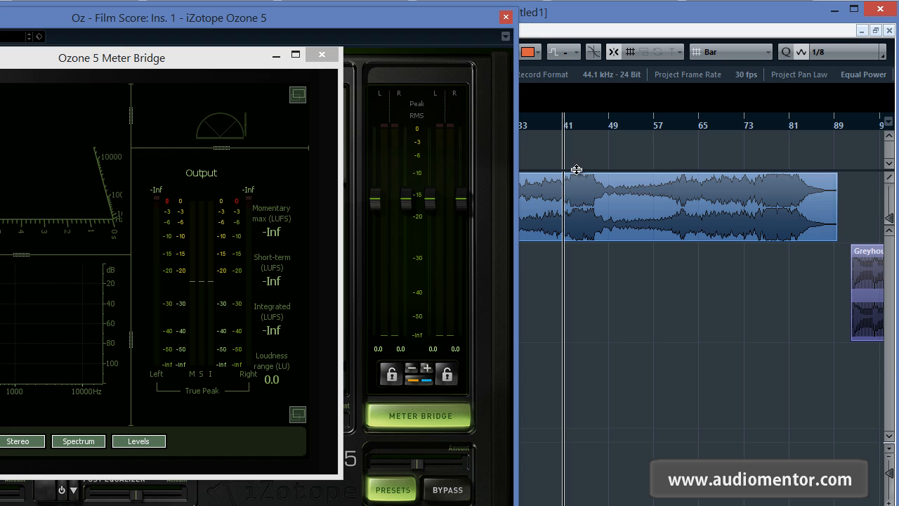
pyautogui.scroll(2, 576, 170)
pyautogui.click(566, 124)
pyautogui.scroll(-4, 575, 204)
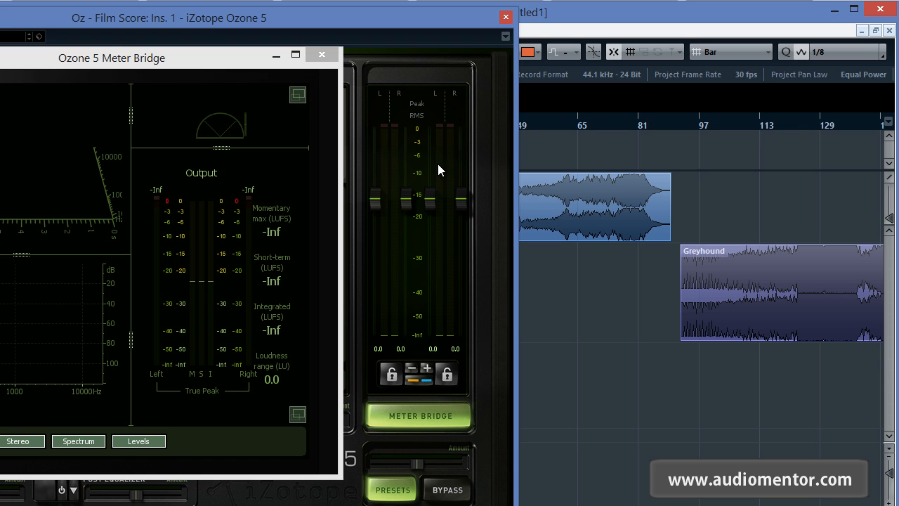
pyautogui.press('space')
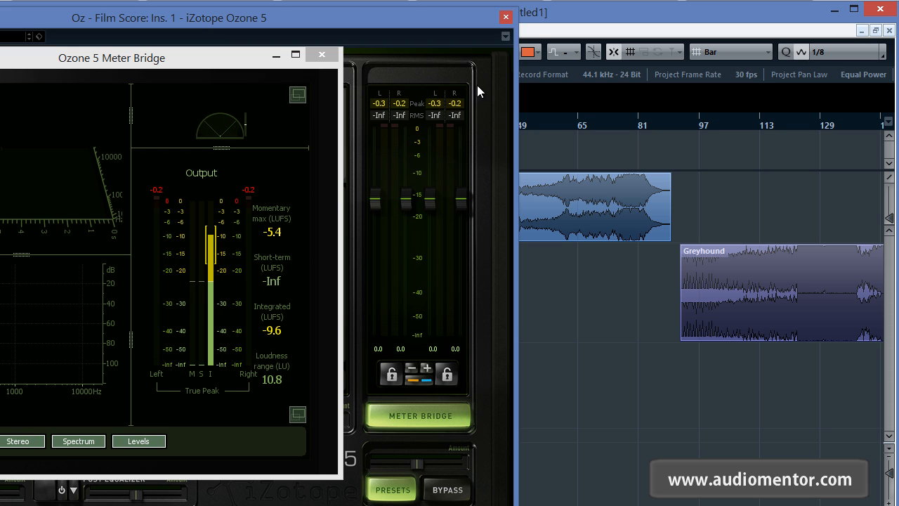
pyautogui.click(506, 16)
# Step: Select the Greyhound track, open its iZotope Ozone 5 insert and dismiss the Preset Manager
pyautogui.click(238, 302)
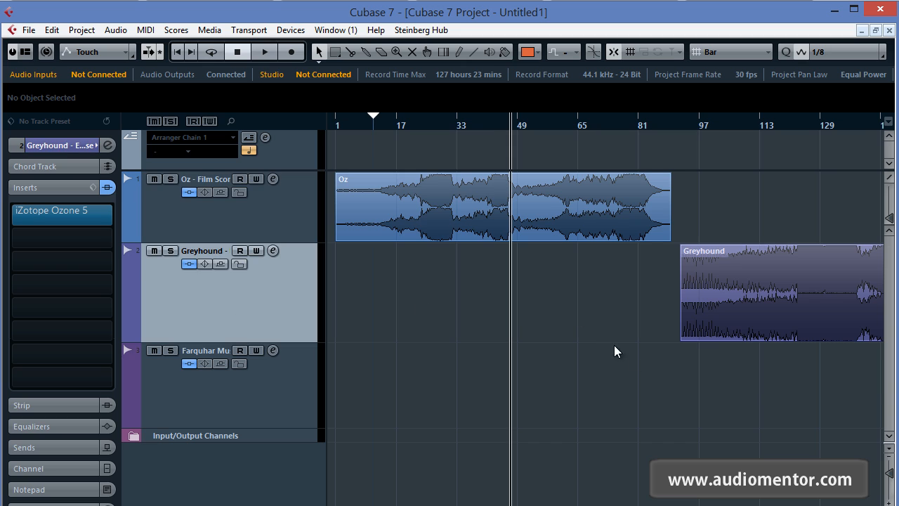
pyautogui.hscroll(10, 613, 345)
pyautogui.click(607, 127)
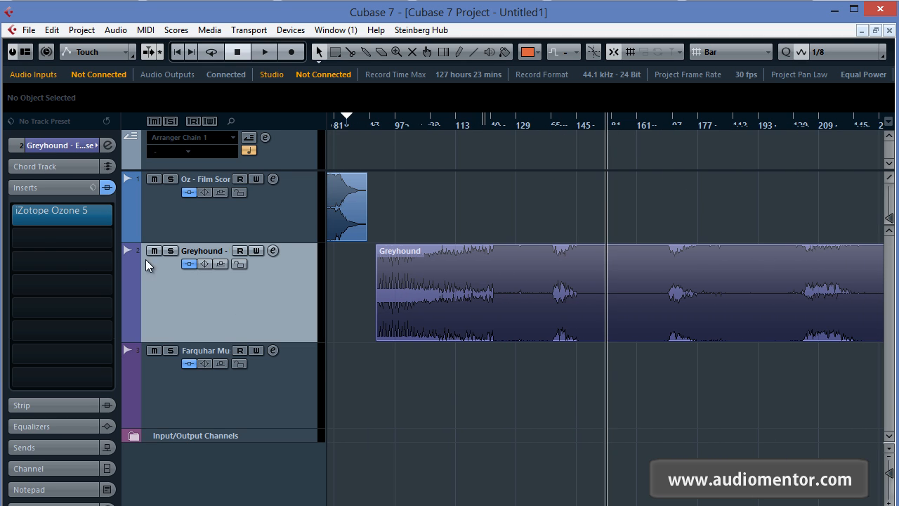
pyautogui.click(87, 213)
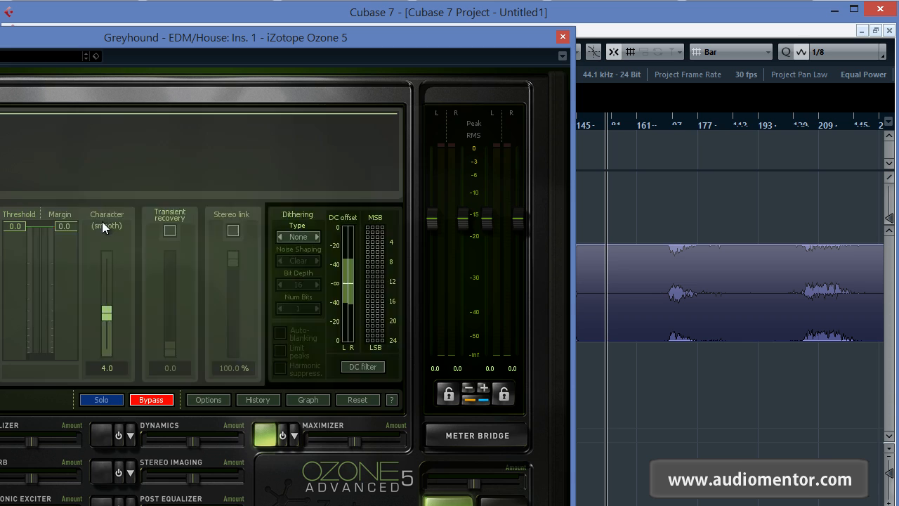
pyautogui.click(378, 373)
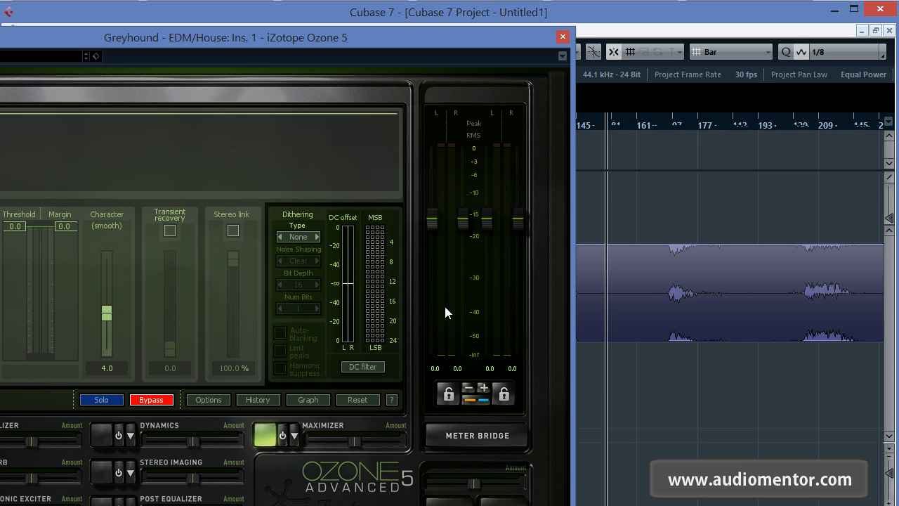
# Step: Measure Greyhound's loudness in the Meter Bridge by playing the clip from around bar 148, then close both Ozone windows
pyautogui.click(478, 435)
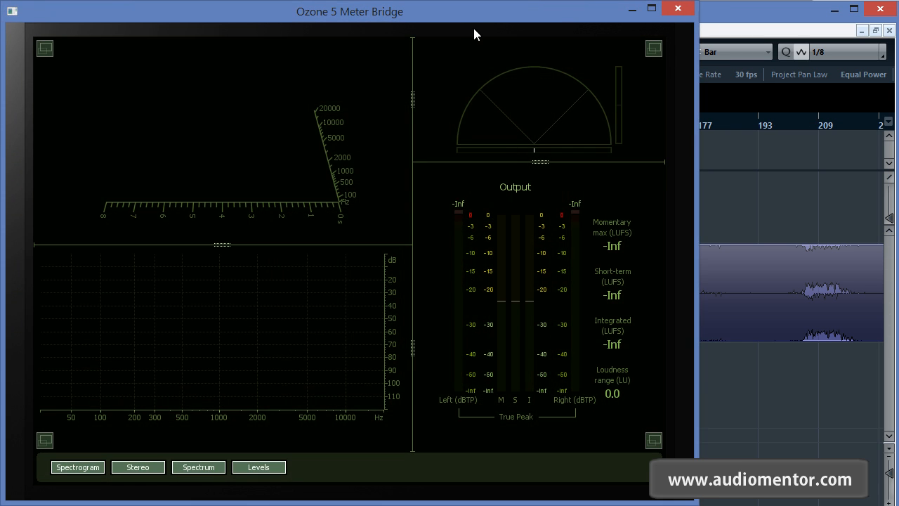
pyautogui.moveTo(473, 27); pyautogui.dragTo(151, 83)
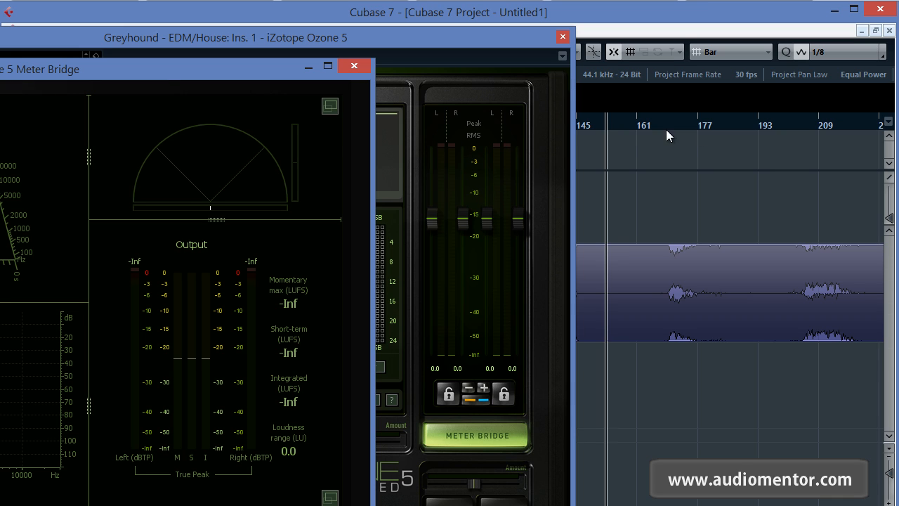
pyautogui.click(590, 126)
pyautogui.press('space')
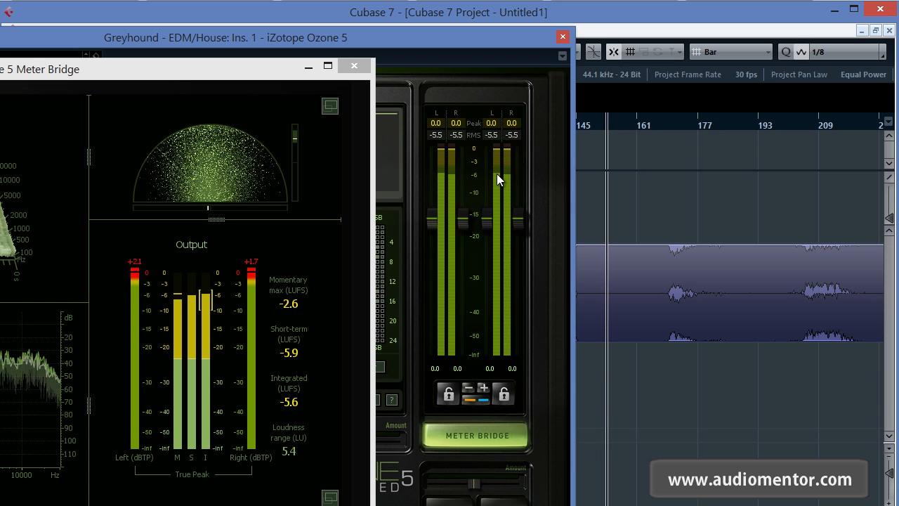
pyautogui.press('space')
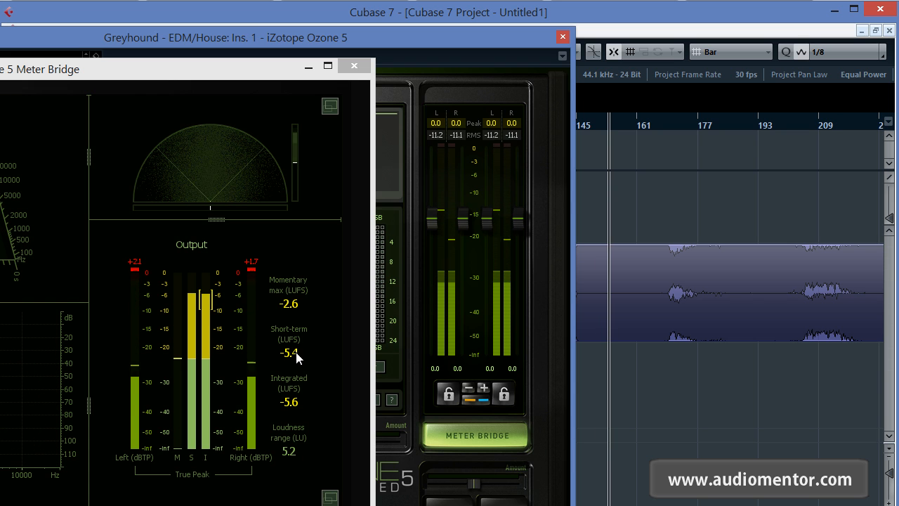
pyautogui.click(361, 68)
pyautogui.click(563, 37)
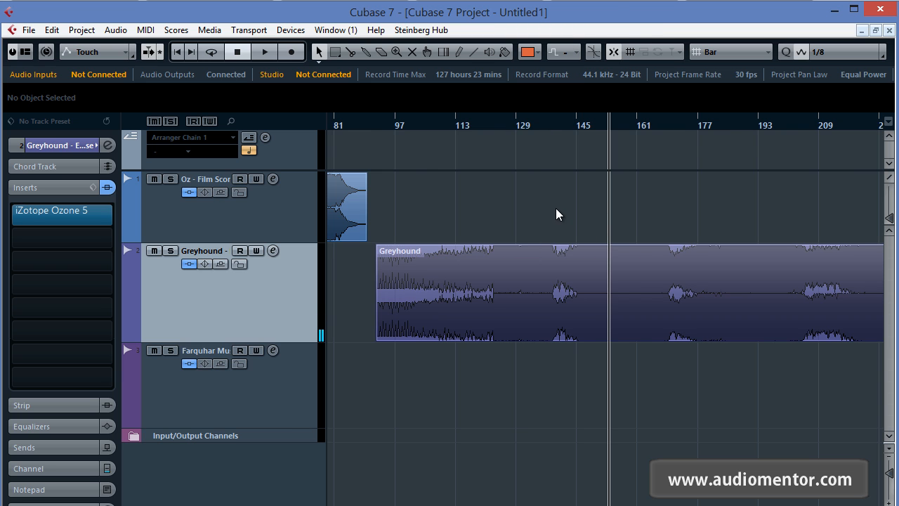
# Step: Examine the Greyhound waveform up close and compare its dynamics with the neighbouring Oz and Farquhar Music Tut clips
pyautogui.press('h')
pyautogui.moveTo(515, 197); pyautogui.dragTo(683, 180)
pyautogui.press('g')
pyautogui.press('g')
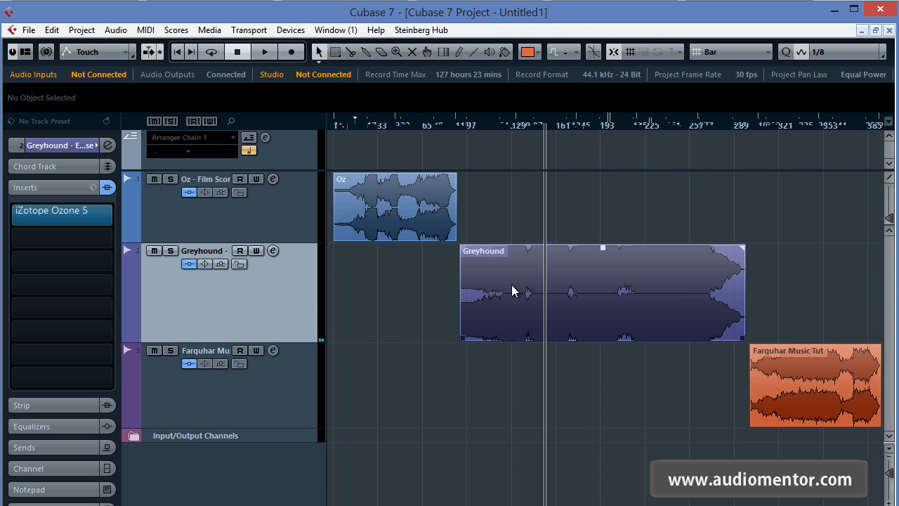
pyautogui.scroll(3, 530, 303)
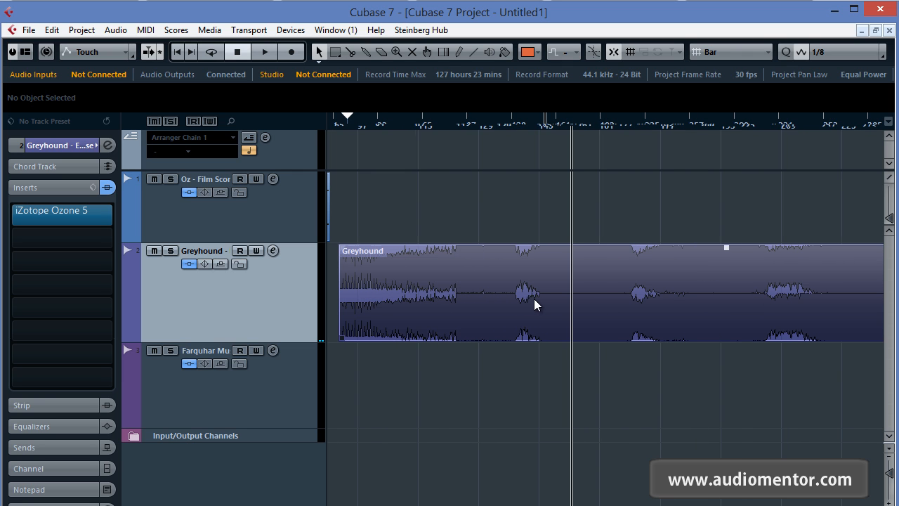
pyautogui.moveTo(634, 368); pyautogui.dragTo(449, 385)
pyautogui.scroll(-2, 511, 376)
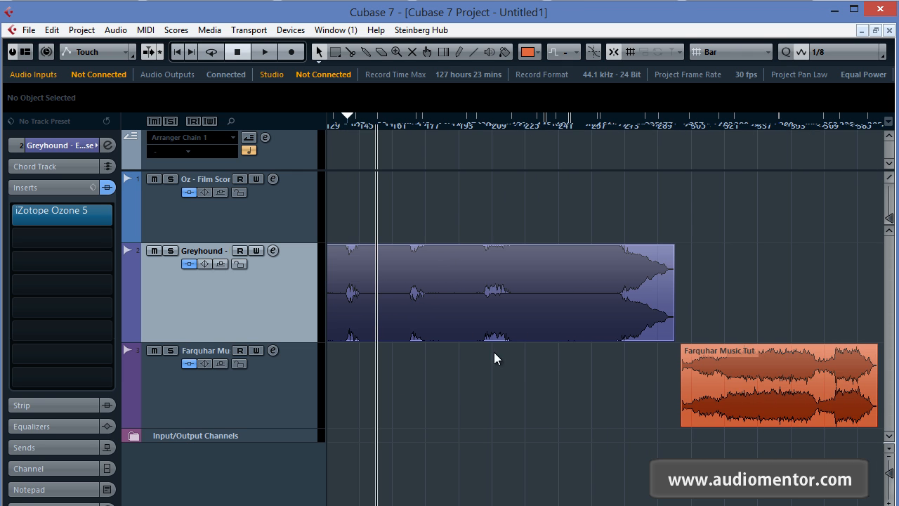
pyautogui.scroll(-2, 454, 310)
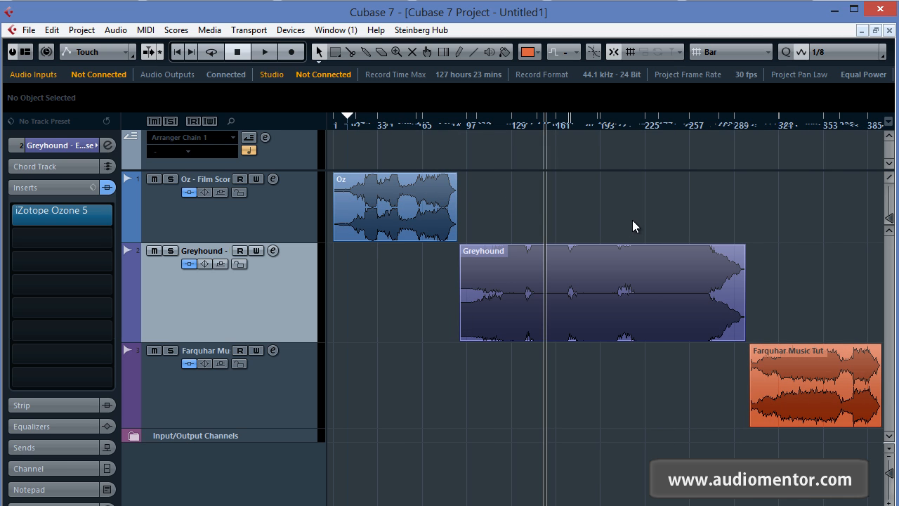
# Step: Place the playhead within the Farquhar Music Tut clip and open that track's iZotope Ozone 5 insert
pyautogui.click(789, 130)
pyautogui.scroll(2, 798, 285)
pyautogui.moveTo(789, 261); pyautogui.dragTo(518, 262)
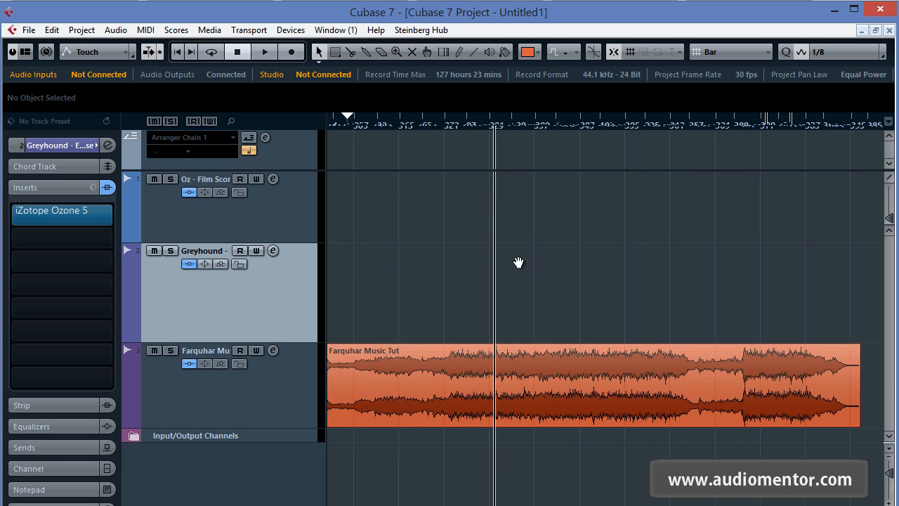
pyautogui.click(184, 345)
pyautogui.click(107, 222)
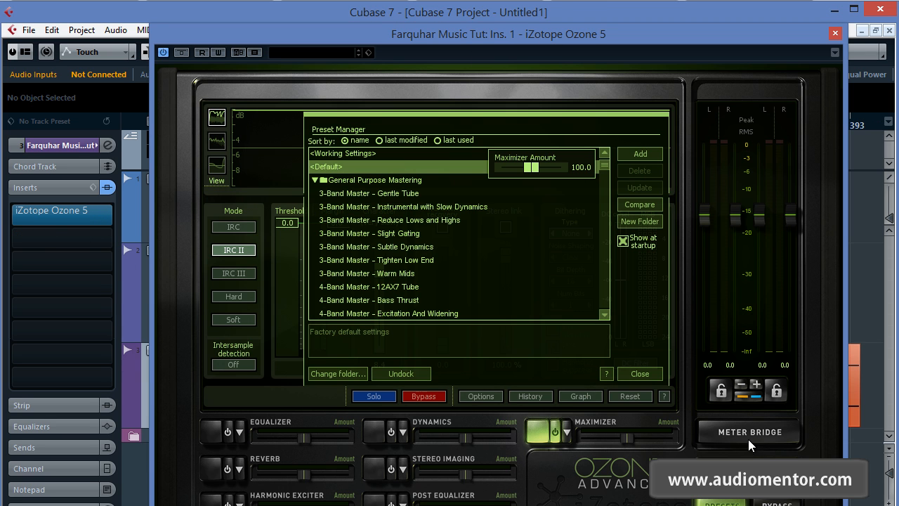
# Step: Show the Meter Bridge for Farquhar Music Tut and arrange it and the Ozone window to leave the clip visible
pyautogui.click(748, 439)
pyautogui.moveTo(328, 46); pyautogui.dragTo(290, 48)
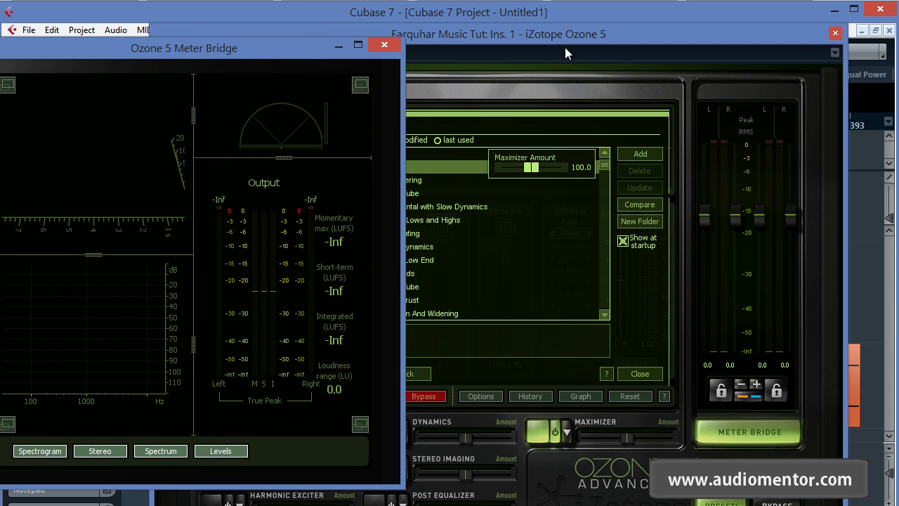
pyautogui.moveTo(562, 35); pyautogui.dragTo(283, 40)
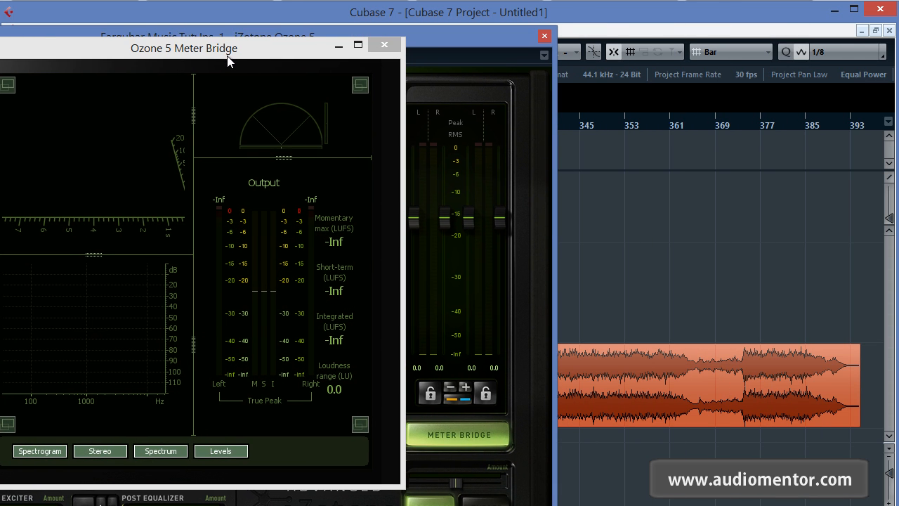
pyautogui.moveTo(229, 57); pyautogui.dragTo(196, 54)
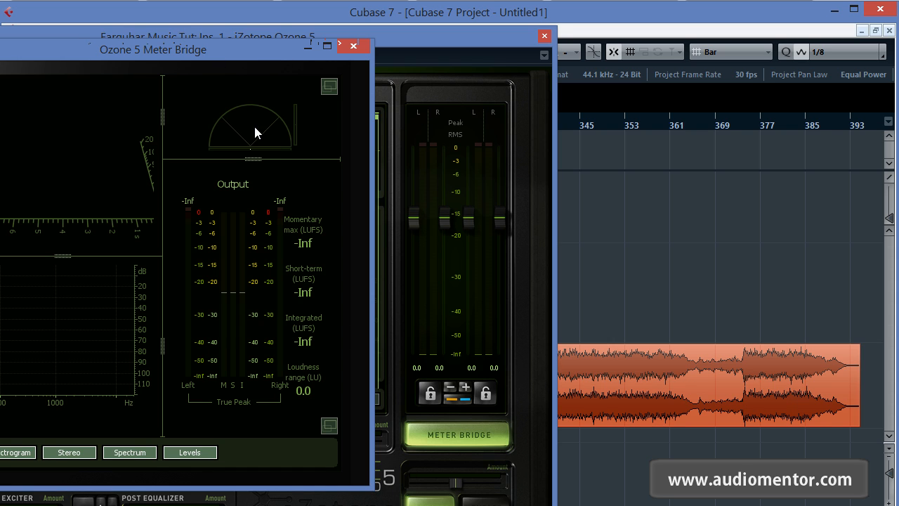
pyautogui.moveTo(226, 49); pyautogui.dragTo(233, 66)
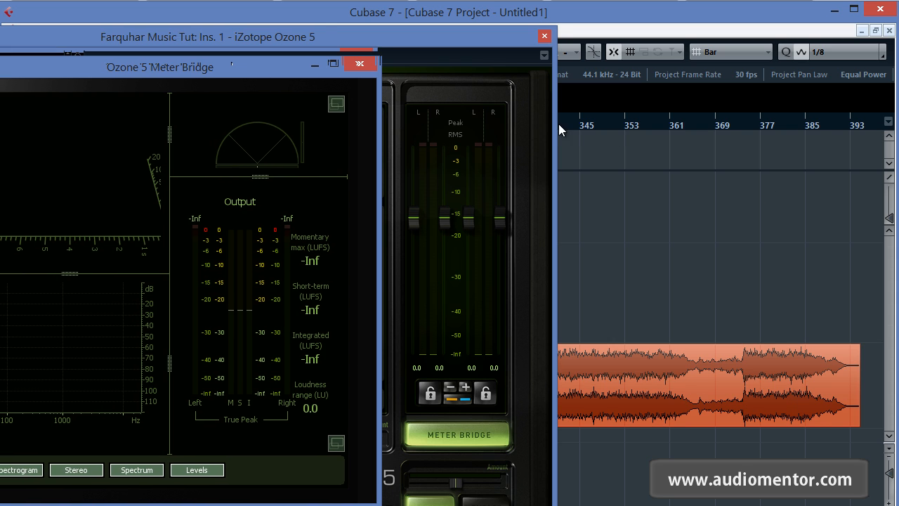
# Step: Play the Farquhar Music Tut clip from about bar 375 to measure its loudness, then stop playback
pyautogui.click(599, 125)
pyautogui.click(759, 128)
pyautogui.click(749, 126)
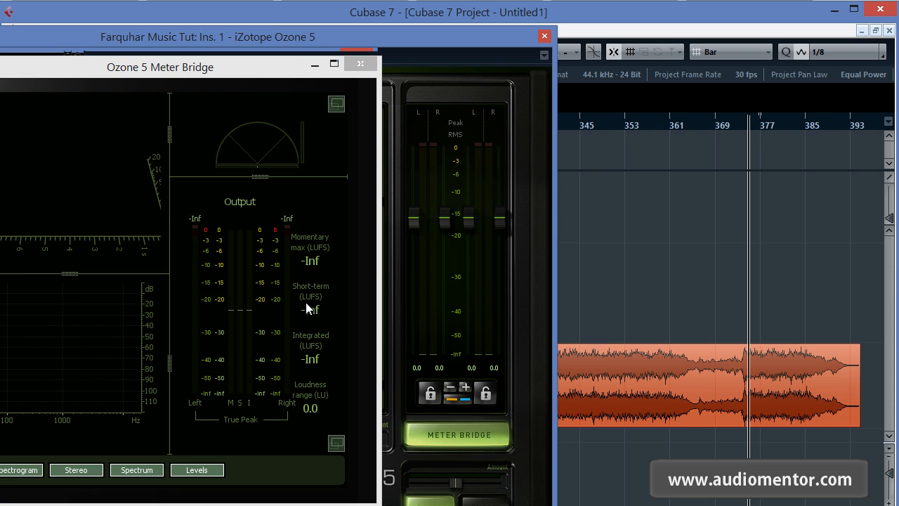
pyautogui.press('space')
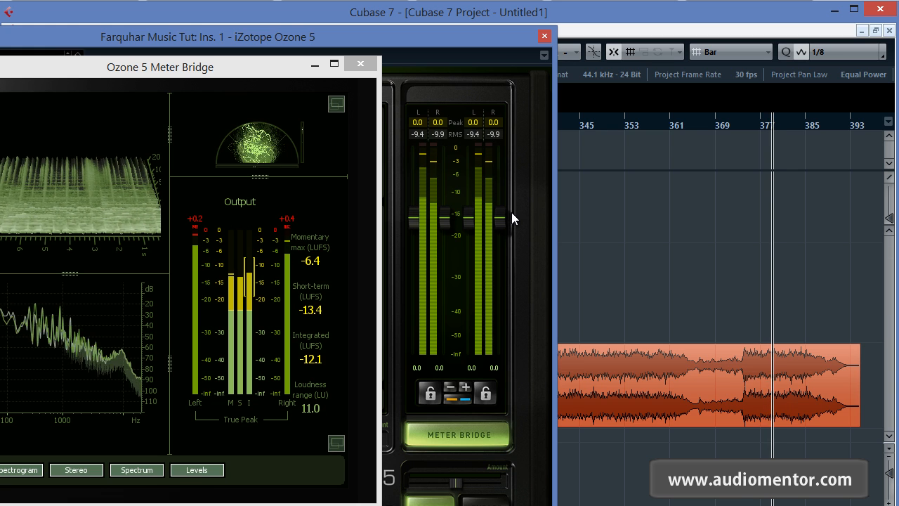
pyautogui.press('space')
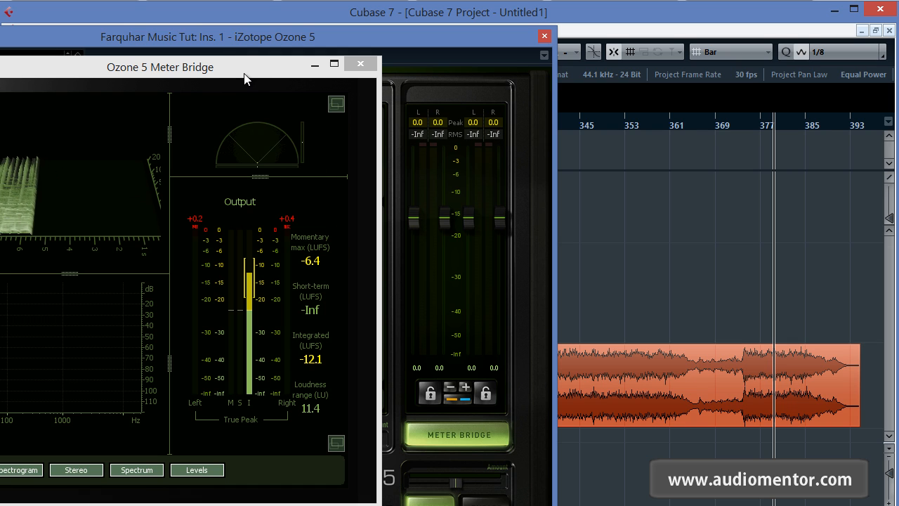
# Step: Reset the LUFS readings in the Meter Bridge, close it and bring the whole Ozone 5 window into view
pyautogui.moveTo(260, 65); pyautogui.dragTo(343, 66)
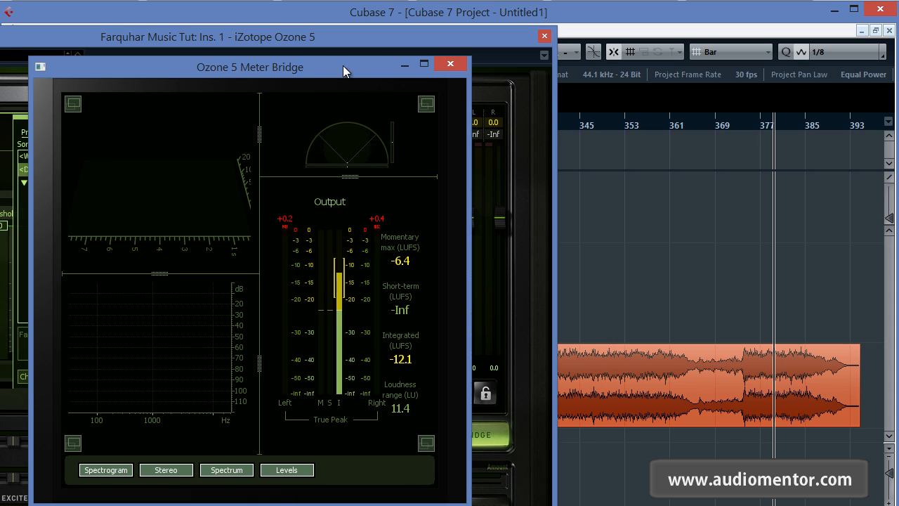
pyautogui.click(410, 317)
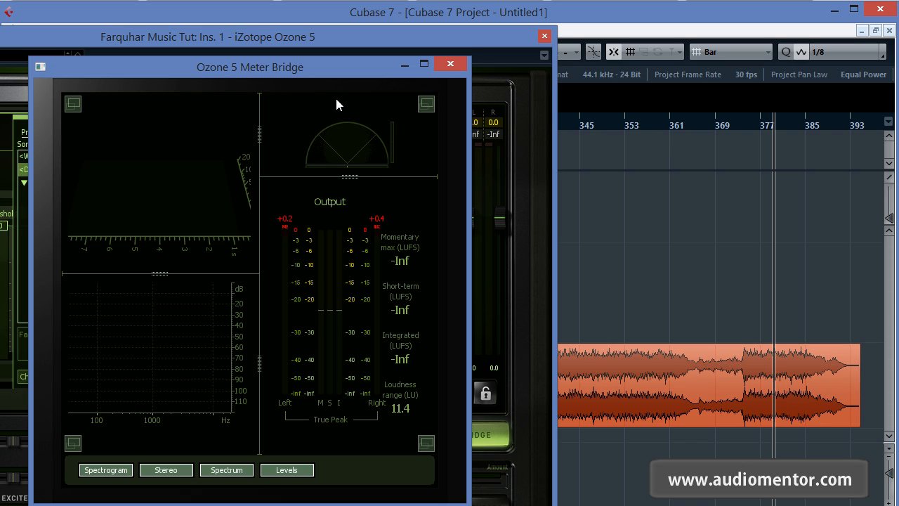
pyautogui.click(456, 64)
pyautogui.moveTo(373, 44); pyautogui.dragTo(448, 32)
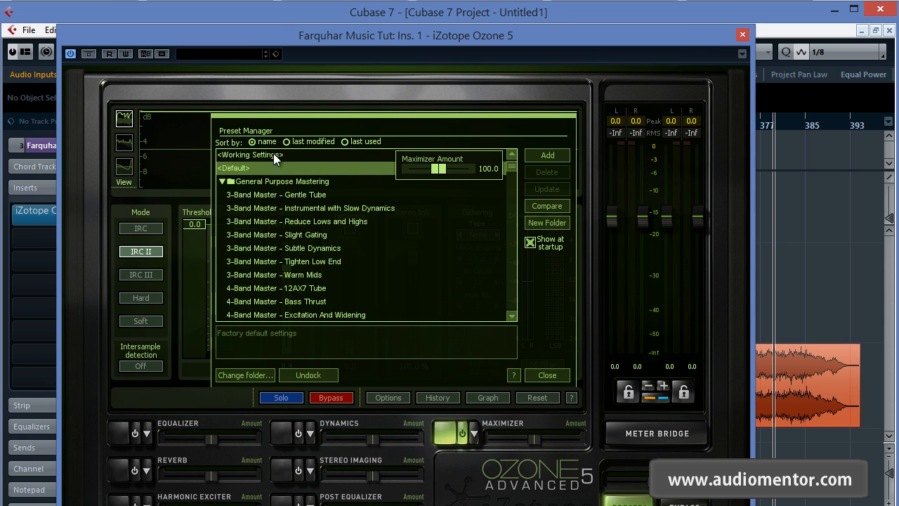
# Step: Close the Preset Manager, reposition the Ozone window, and set the Maximizer's margin to -0.1 and threshold to 0.0
pyautogui.click(547, 374)
pyautogui.moveTo(528, 40); pyautogui.dragTo(453, 15)
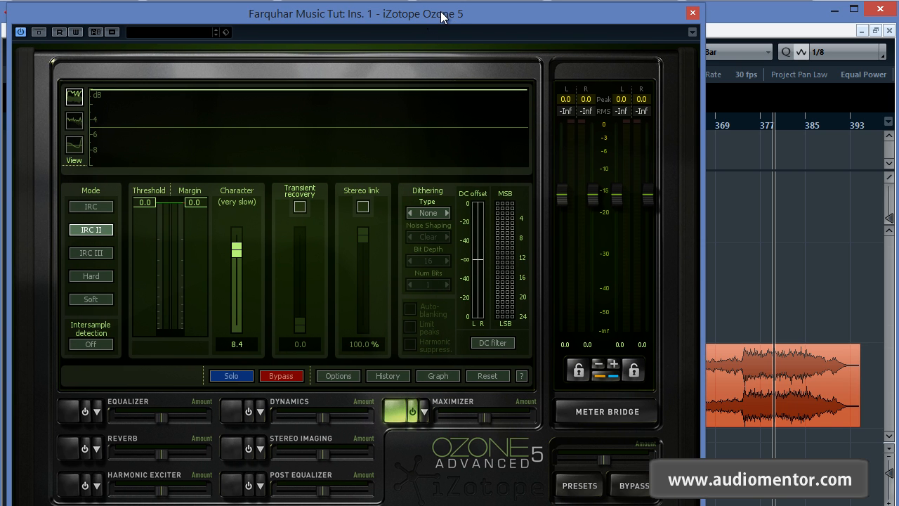
pyautogui.moveTo(442, 14); pyautogui.dragTo(467, 14)
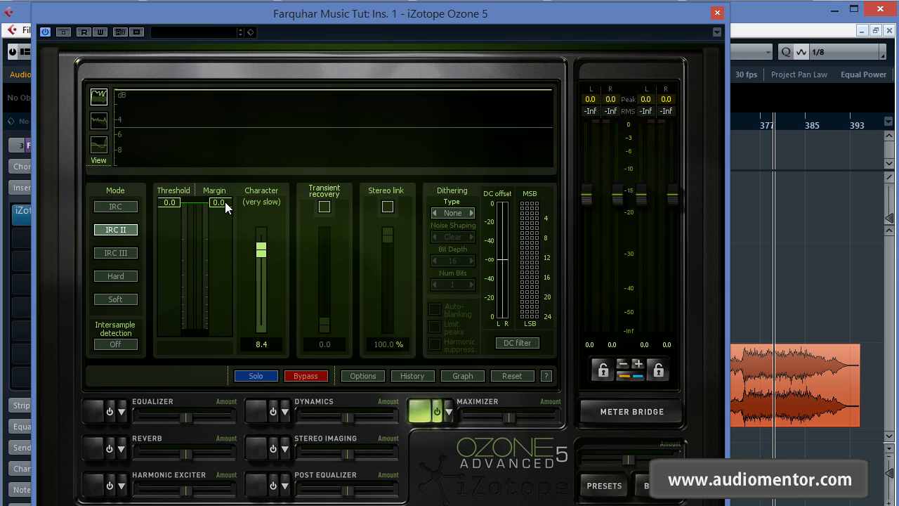
pyautogui.moveTo(225, 202); pyautogui.dragTo(225, 203)
pyautogui.moveTo(189, 337); pyautogui.dragTo(174, 176)
pyautogui.moveTo(508, 14); pyautogui.dragTo(439, 9)
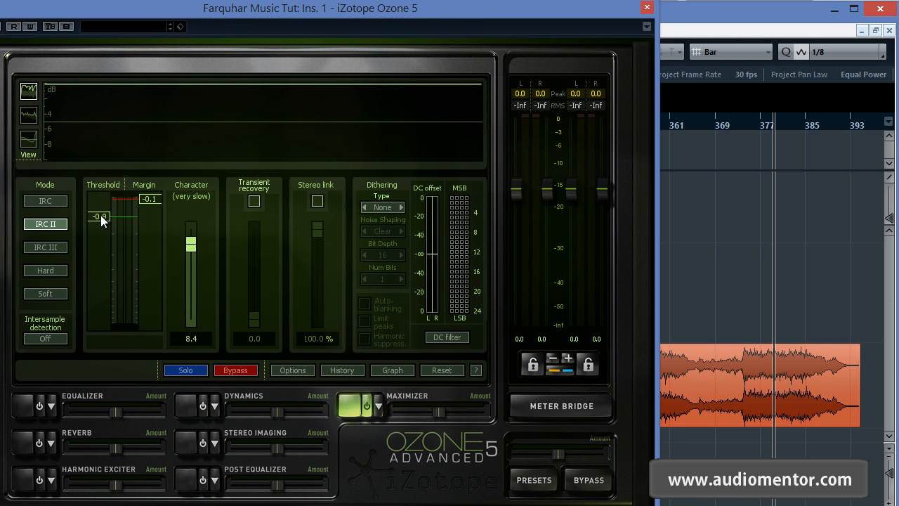
pyautogui.moveTo(101, 219); pyautogui.dragTo(109, 177)
# Step: Play the Farquhar Music Tut clip from about bar 373, lower the Maximizer's threshold to -5.5 during playback, then stop
pyautogui.click(737, 127)
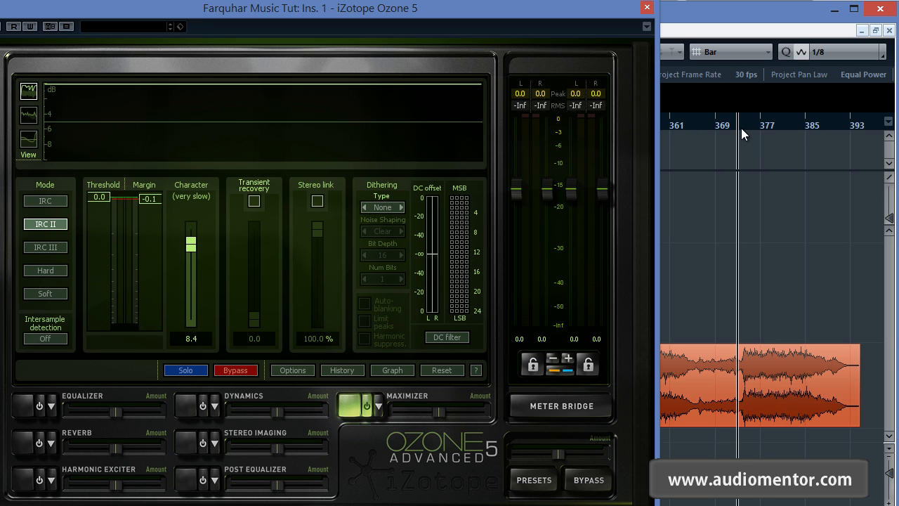
pyautogui.press('space')
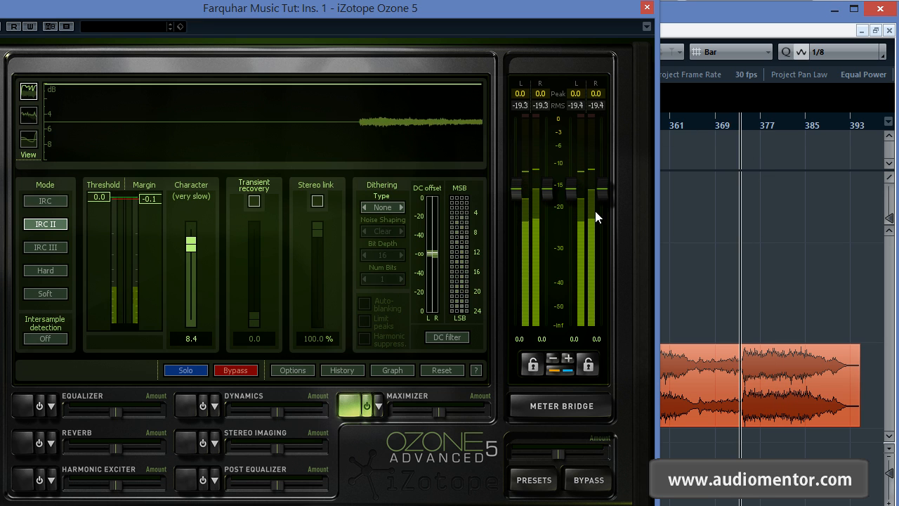
pyautogui.moveTo(92, 197); pyautogui.dragTo(104, 270)
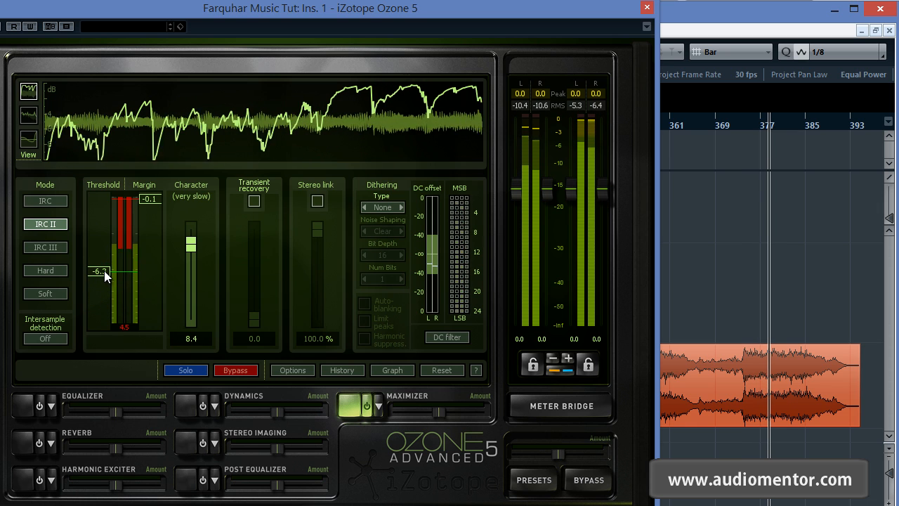
pyautogui.moveTo(104, 271); pyautogui.dragTo(104, 266)
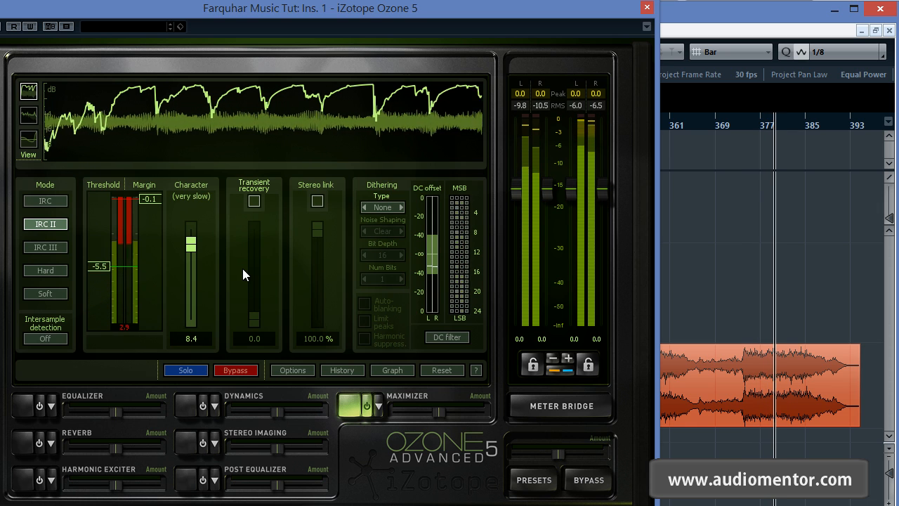
pyautogui.click(766, 240)
pyautogui.press('space')
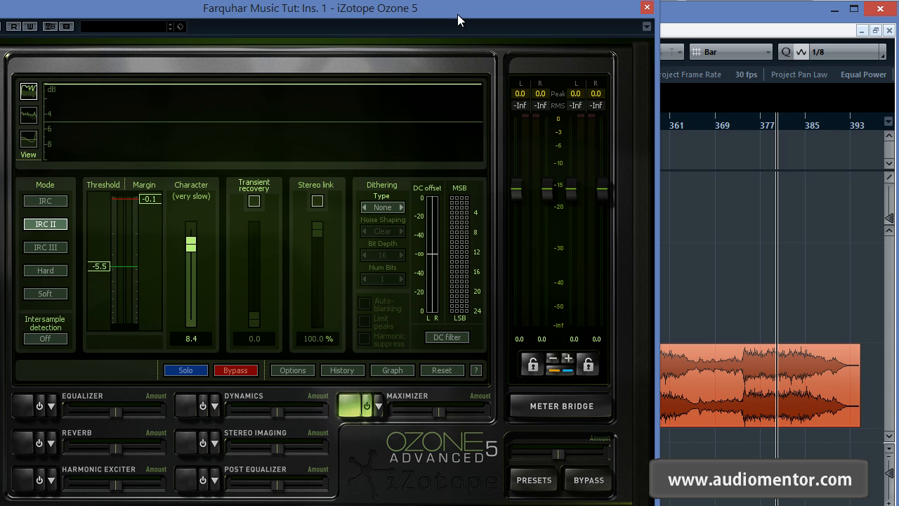
# Step: Set the Maximizer's margin to 0.0 and threshold to -0.2, then close the Ozone window
pyautogui.moveTo(457, 14); pyautogui.dragTo(371, 29)
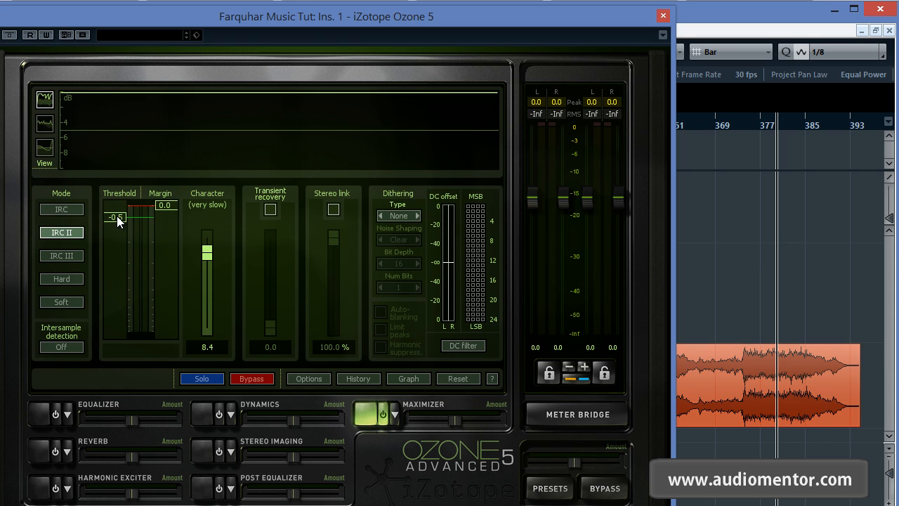
pyautogui.moveTo(117, 215); pyautogui.dragTo(140, 209)
pyautogui.click(665, 19)
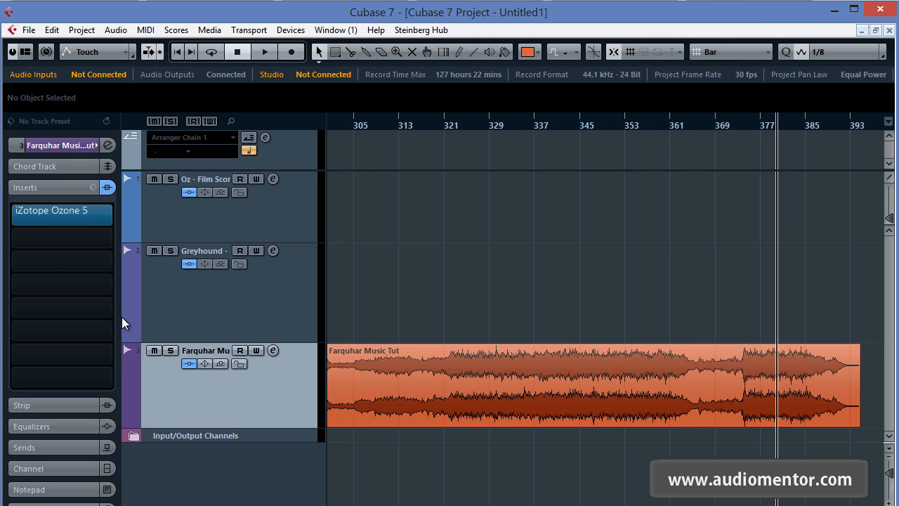
# Step: Load a Compressor into the second insert slot of the Farquhar Music Tut track
pyautogui.click(106, 254)
pyautogui.write('compre')
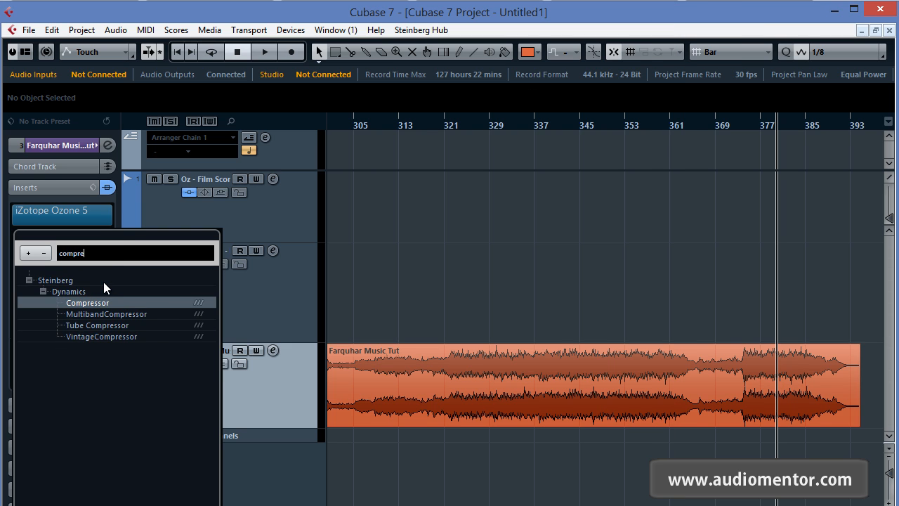
pyautogui.press('Return')
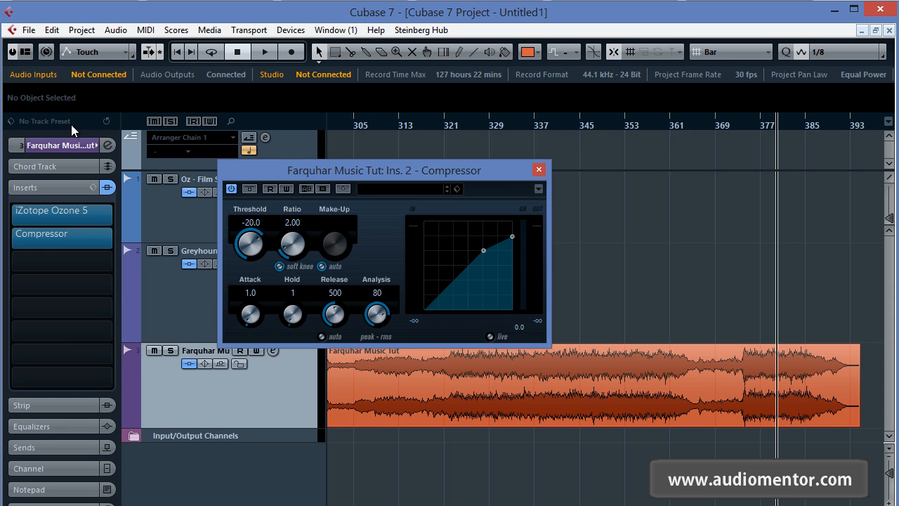
# Step: Reopen the track's Ozone 5 insert without the Preset Manager and arrange it with the Compressor window so both can be used
pyautogui.click(89, 214)
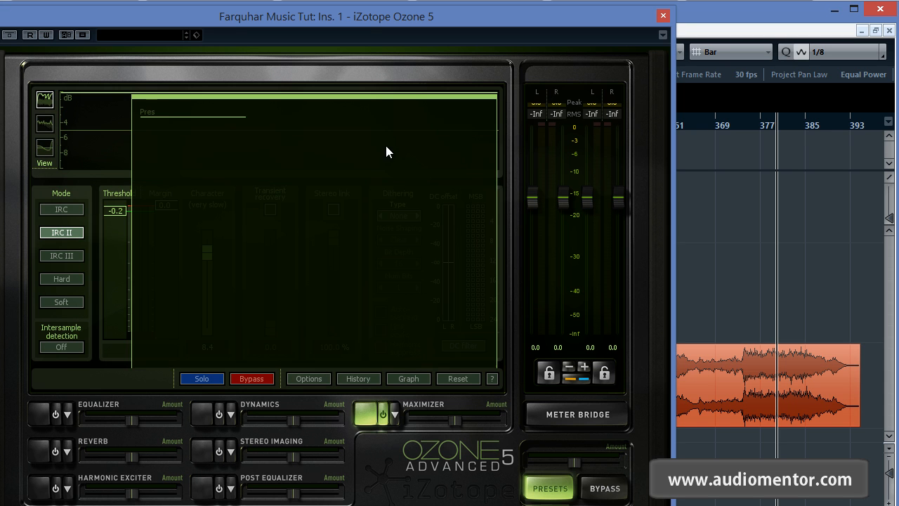
pyautogui.click(468, 356)
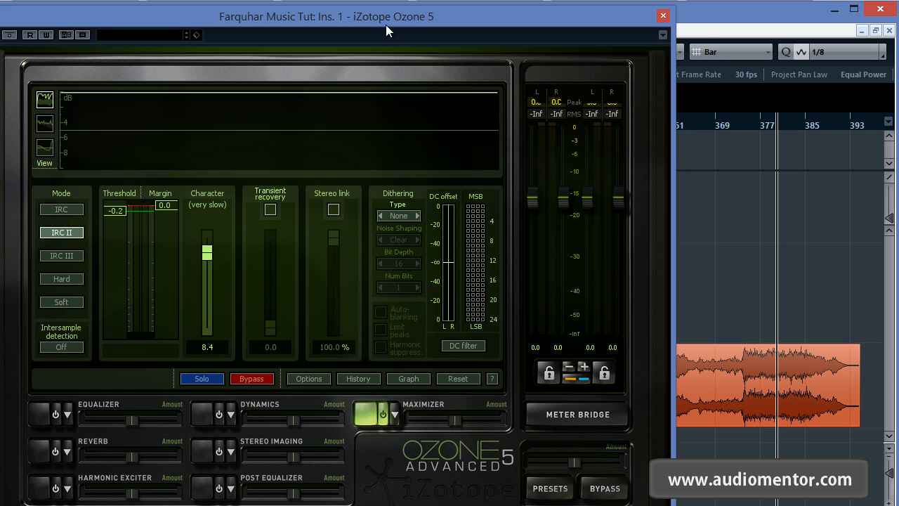
pyautogui.moveTo(386, 25); pyautogui.dragTo(492, 20)
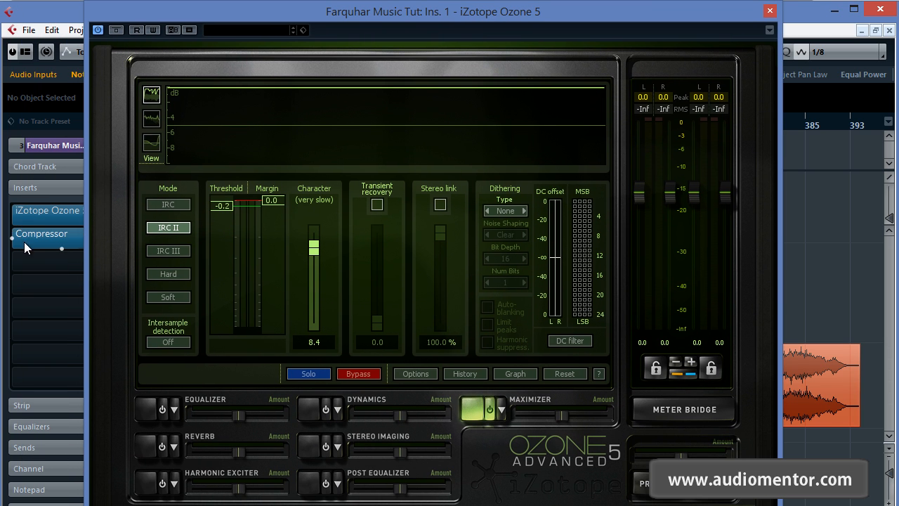
pyautogui.moveTo(315, 5); pyautogui.dragTo(685, 11)
pyautogui.moveTo(340, 175); pyautogui.dragTo(124, 313)
pyautogui.moveTo(700, 16); pyautogui.dragTo(288, 9)
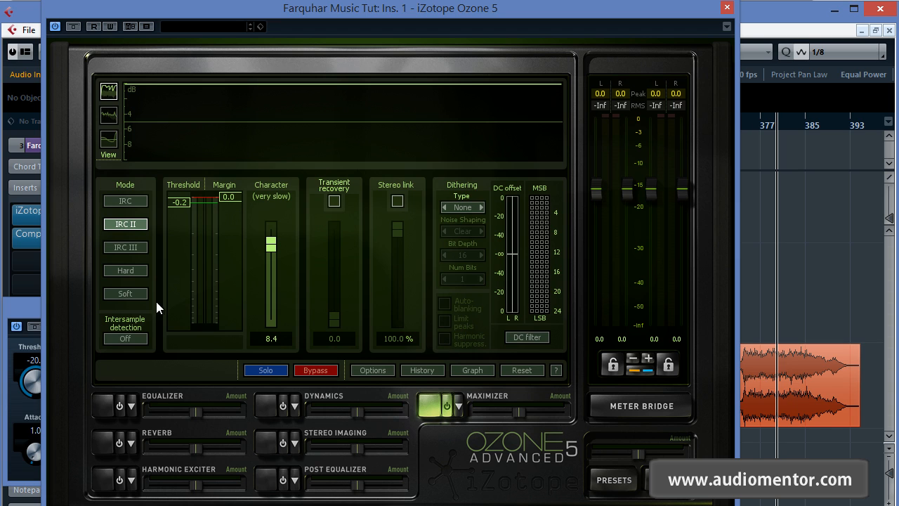
pyautogui.click(25, 312)
# Step: Turn off the Compressor's automatic make-up gain and play the Farquhar Music Tut clip from about bar 373
pyautogui.moveTo(742, 120); pyautogui.dragTo(747, 122)
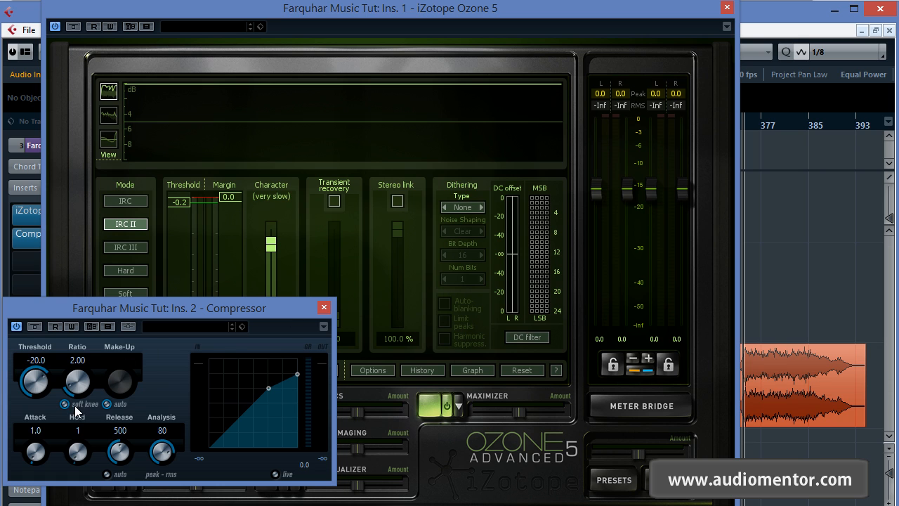
pyautogui.click(107, 404)
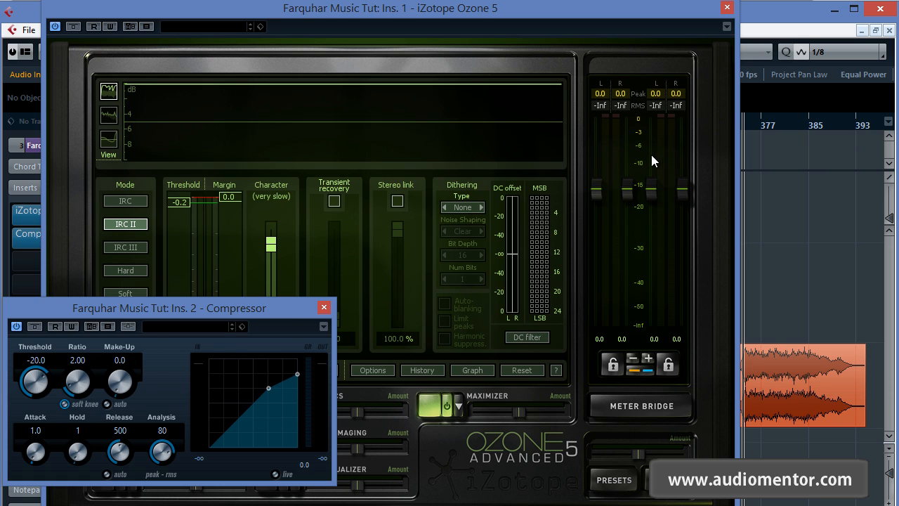
pyautogui.press('space')
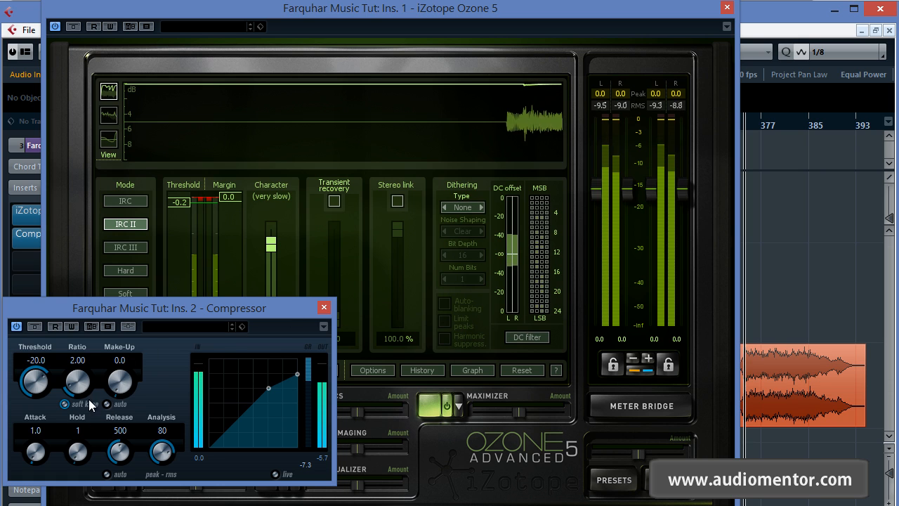
# Step: During playback, set the Compressor's ratio to 2.98, make-up to 9.5, attack to 18.5 and threshold to -0.8, then stop
pyautogui.moveTo(33, 385); pyautogui.dragTo(89, 364)
pyautogui.moveTo(33, 382); pyautogui.dragTo(37, 369)
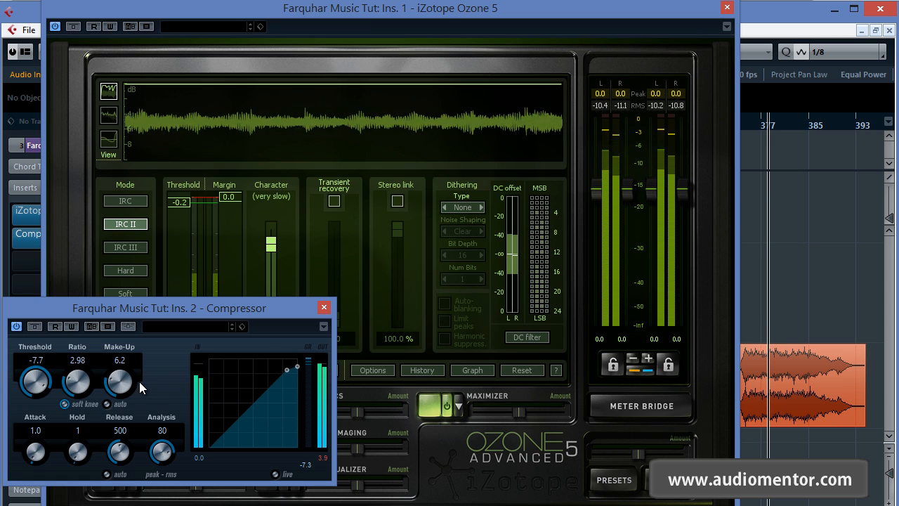
pyautogui.moveTo(123, 383); pyautogui.dragTo(126, 379)
pyautogui.moveTo(37, 448); pyautogui.dragTo(40, 437)
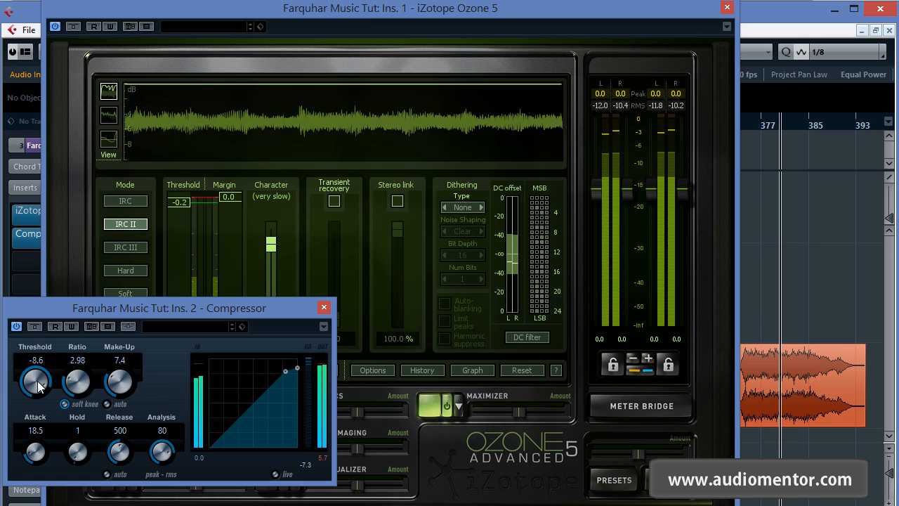
pyautogui.moveTo(37, 381); pyautogui.dragTo(38, 385)
pyautogui.moveTo(124, 373); pyautogui.dragTo(125, 366)
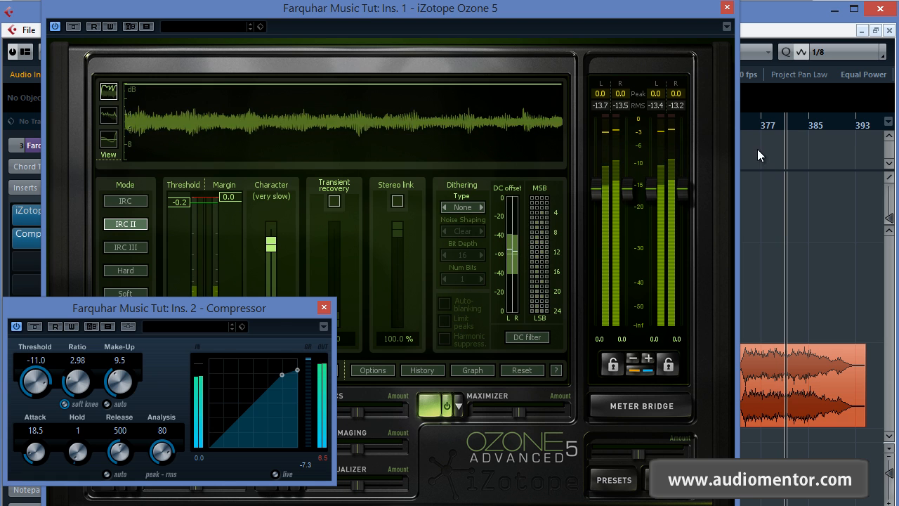
pyautogui.moveTo(36, 383); pyautogui.dragTo(44, 372)
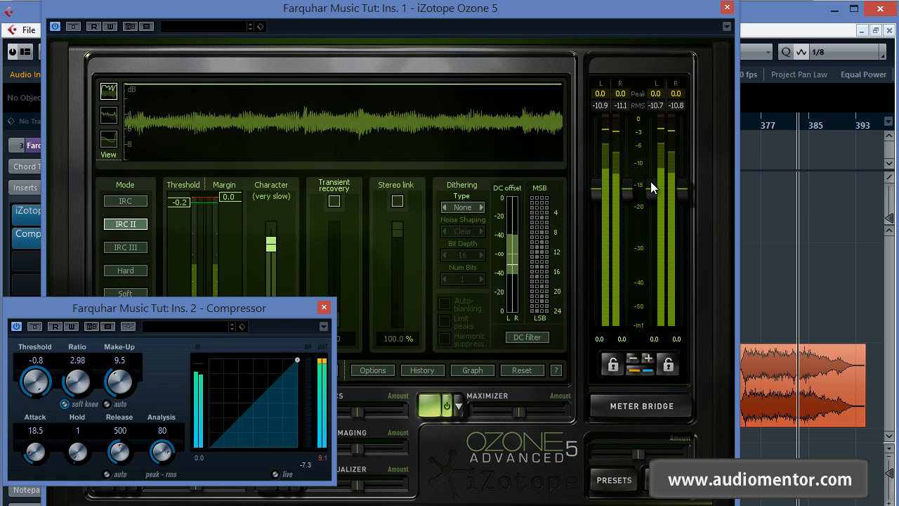
pyautogui.press('space')
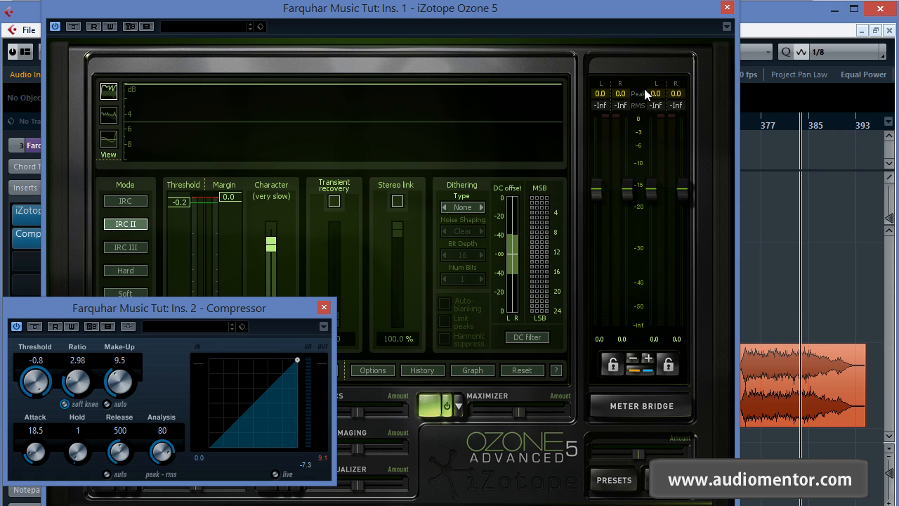
# Step: Close the Compressor and Ozone windows, show the whole arrangement, and zoom in around the end of the Greyhound clip
pyautogui.click(324, 309)
pyautogui.click(727, 7)
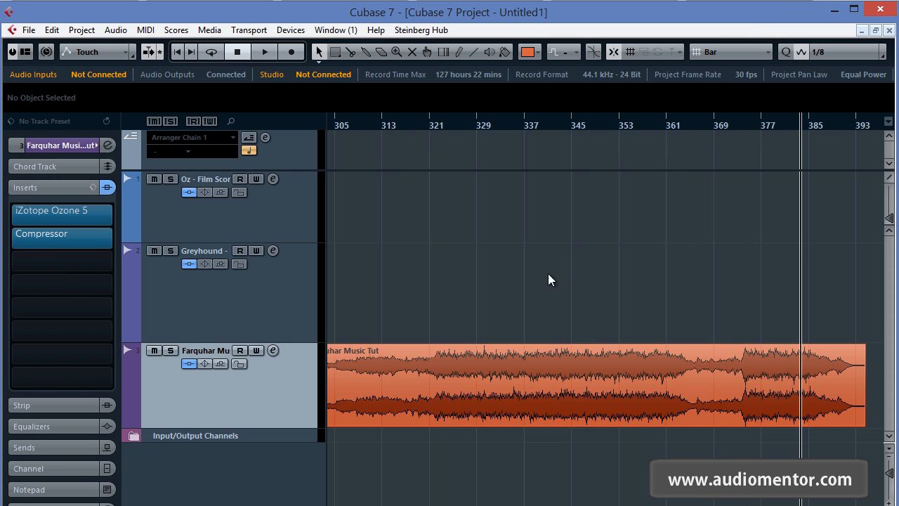
pyautogui.moveTo(570, 272); pyautogui.dragTo(658, 263)
pyautogui.hotkey('shift', 'f')
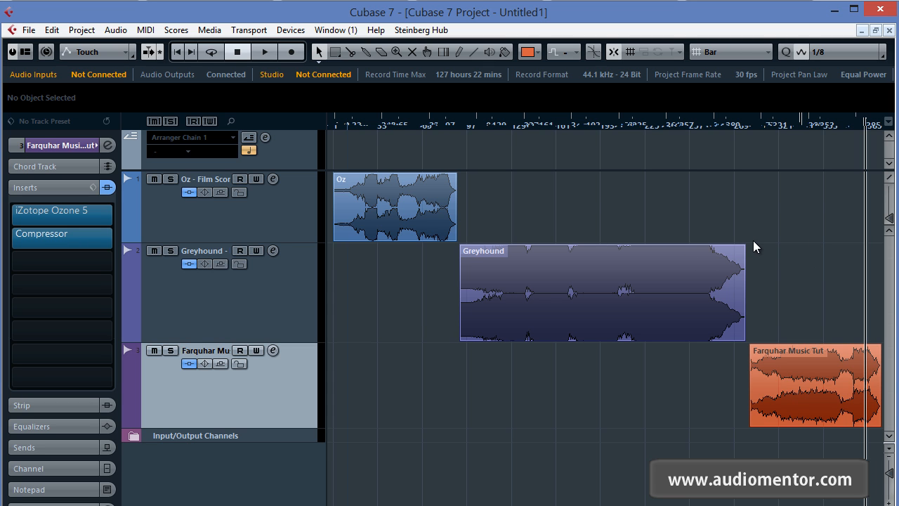
pyautogui.scroll(2, 806, 247)
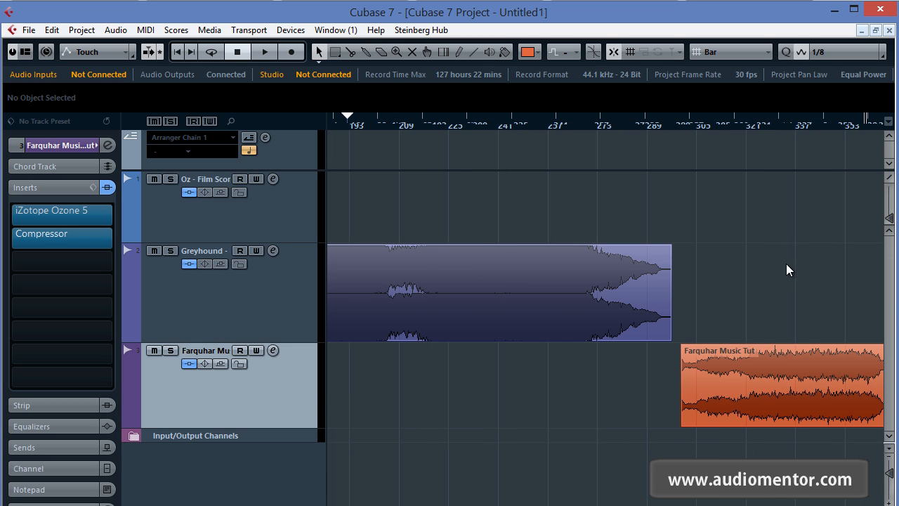